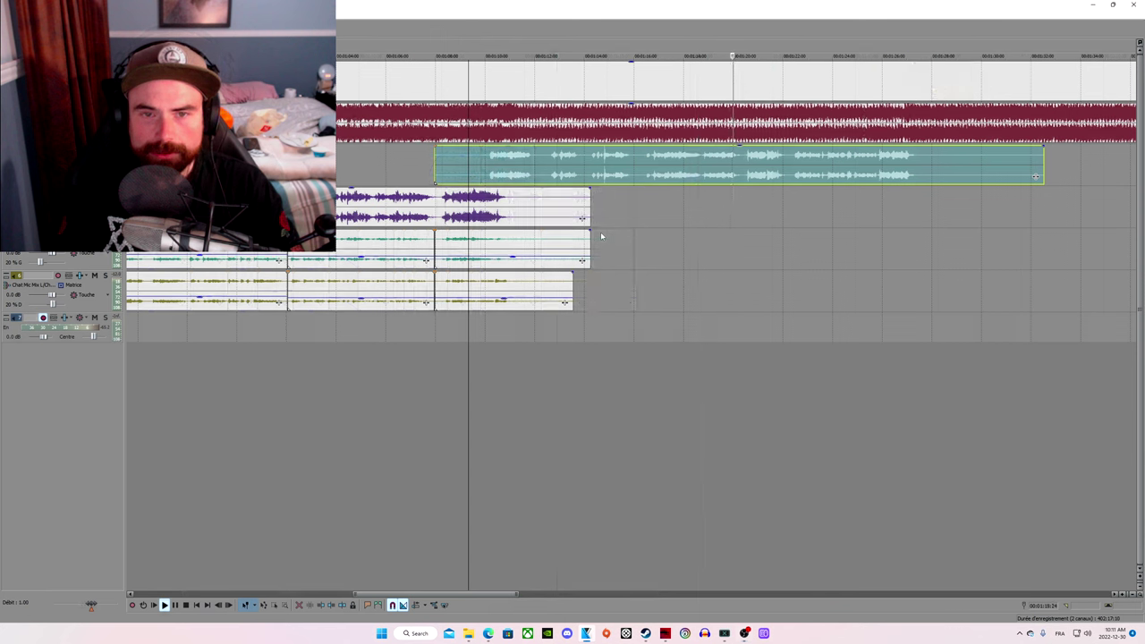
Step: Play back the selected vocal take on the teal track from about 00:01:18
{"action": "left_click", "coordinate": [687, 173]}
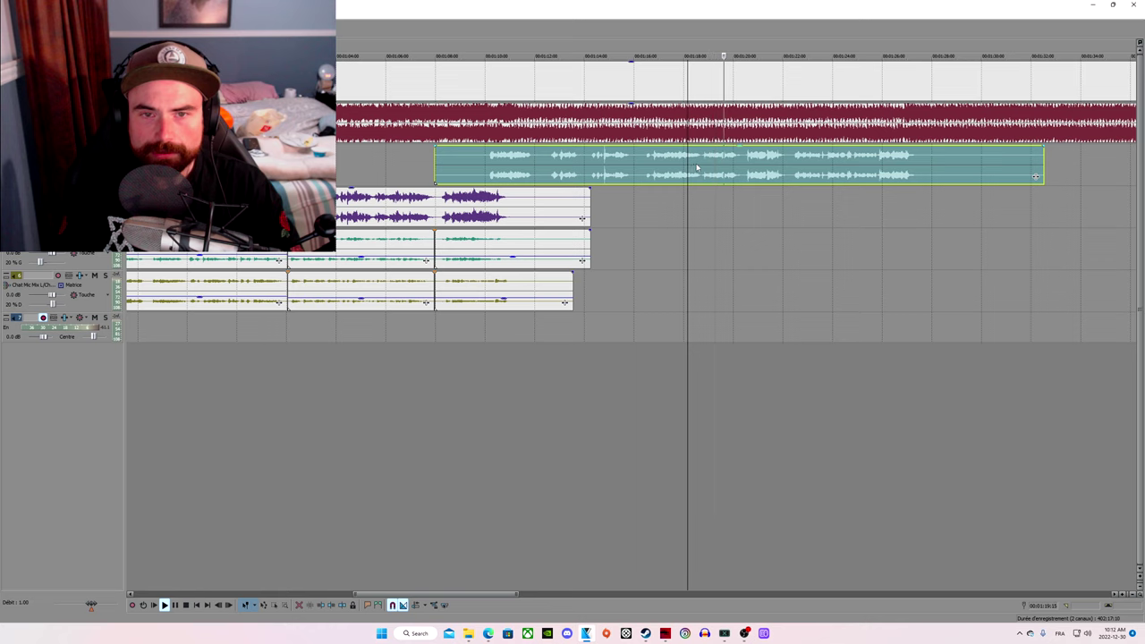
{"action": "left_click", "coordinate": [699, 167]}
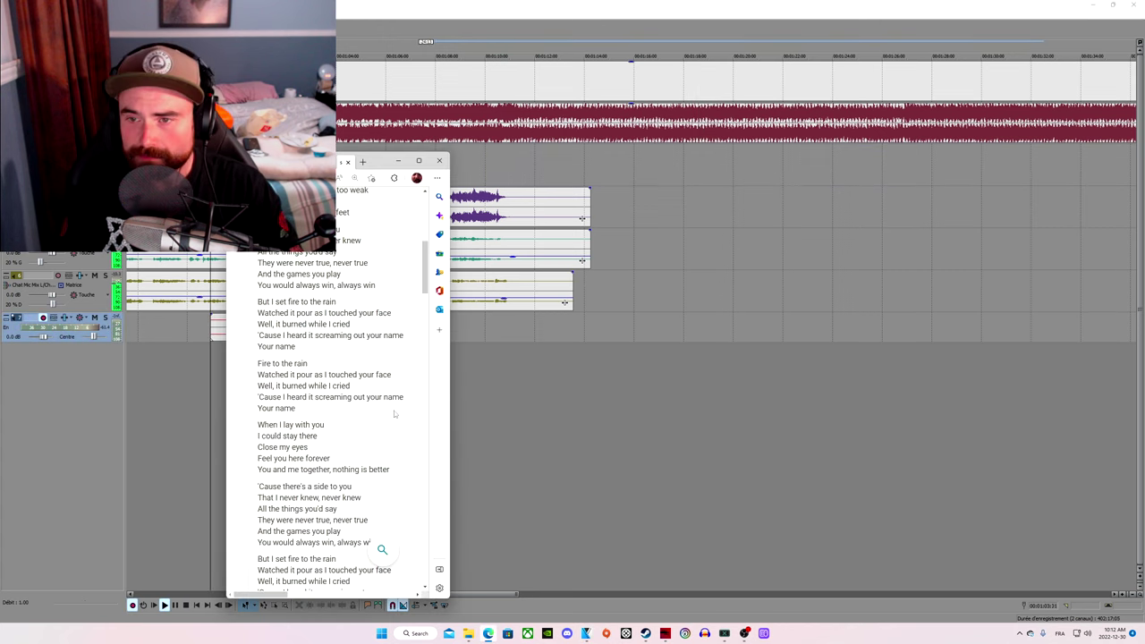
Step: Advance the song lyrics in the browser to the second verse and chorus while the harmony take is recording
{"action": "scroll", "coordinate": [393, 414], "scroll_direction": "down", "scroll_amount": 1}
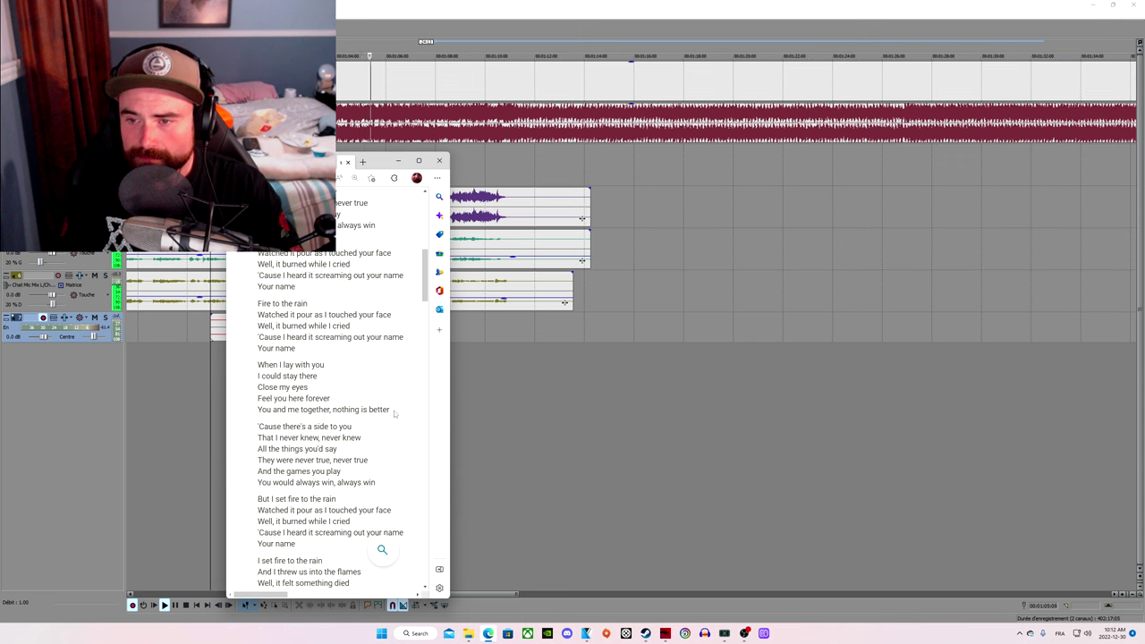
{"action": "scroll", "coordinate": [394, 414], "scroll_direction": "down", "scroll_amount": 2}
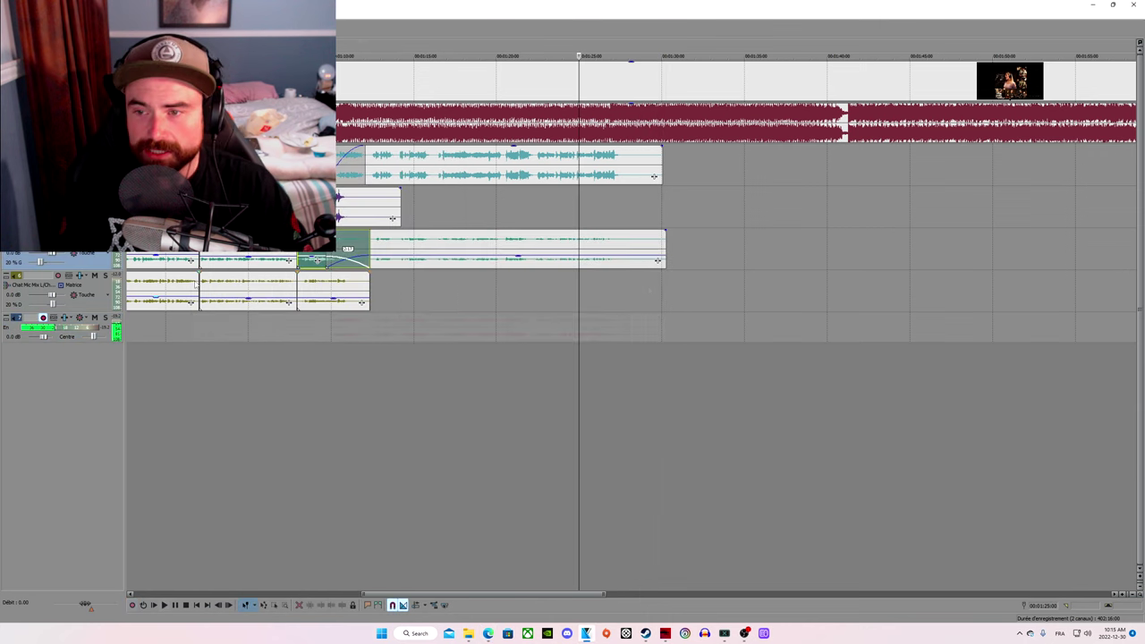
Step: Solo the olive harmony track and play it back from about 00:01:00
{"action": "left_click", "coordinate": [229, 286]}
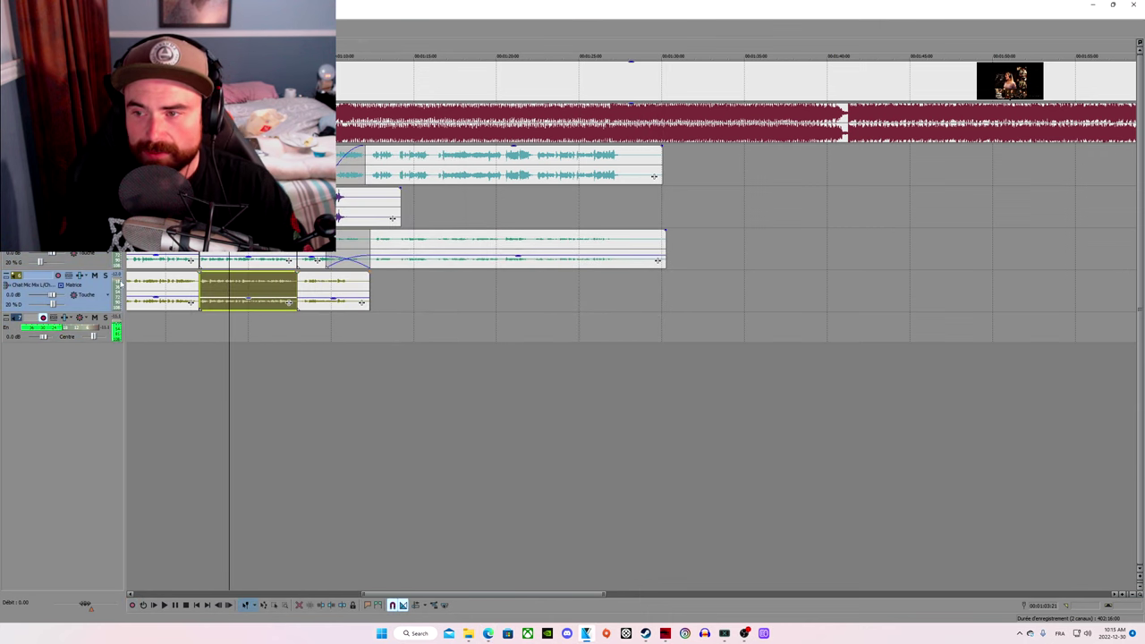
{"action": "left_click", "coordinate": [105, 276]}
{"action": "left_click", "coordinate": [139, 284]}
{"action": "key", "text": "space"}
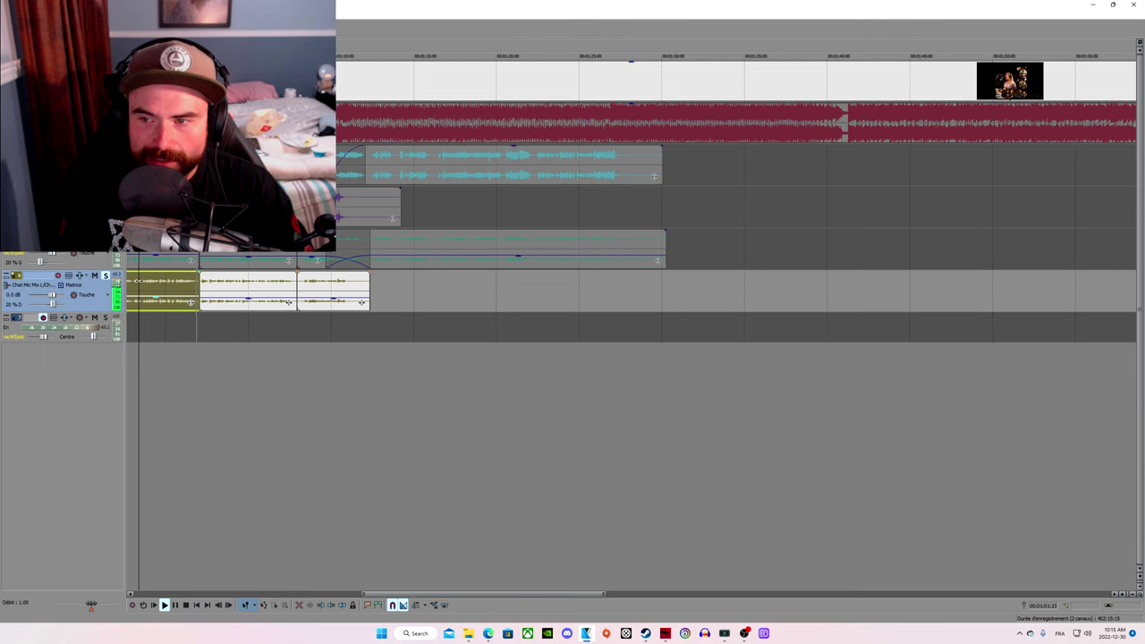
{"action": "key", "text": "Return"}
{"action": "left_click", "coordinate": [371, 375]}
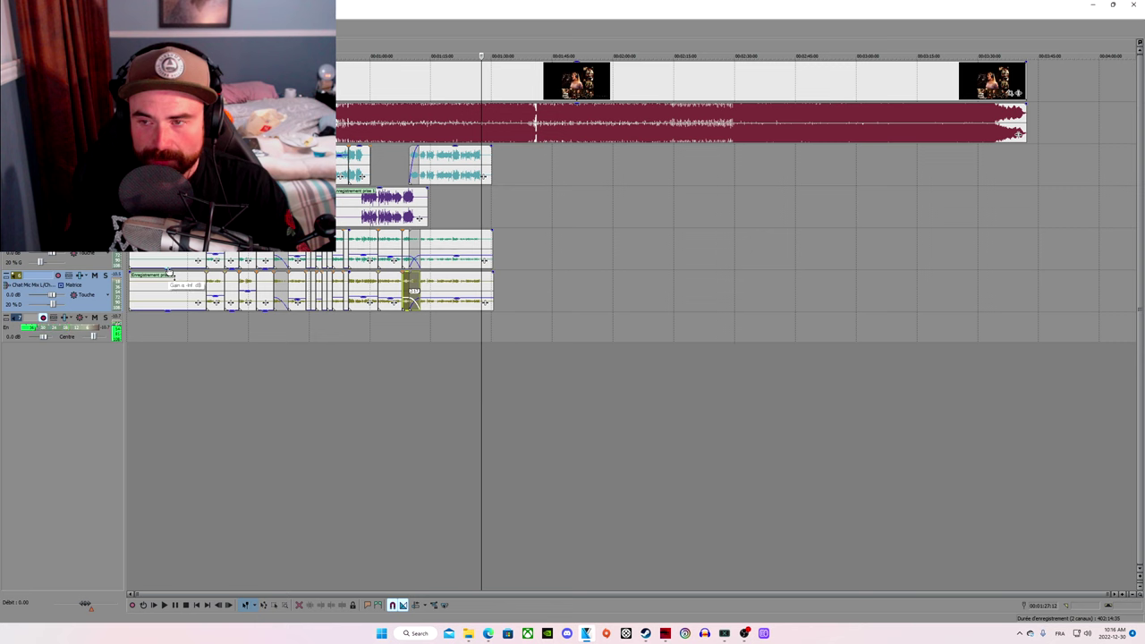
Step: Silence the opening event on the olive harmony track by lowering its gain, and play back the mix
{"action": "left_click", "coordinate": [168, 270]}
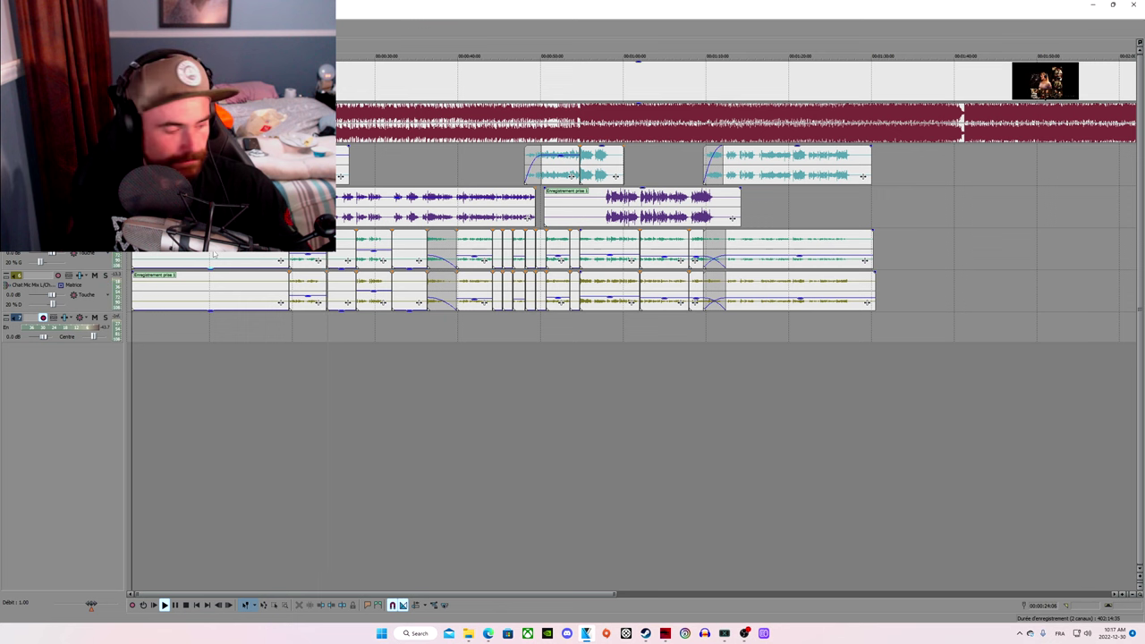
{"action": "key", "text": "Return"}
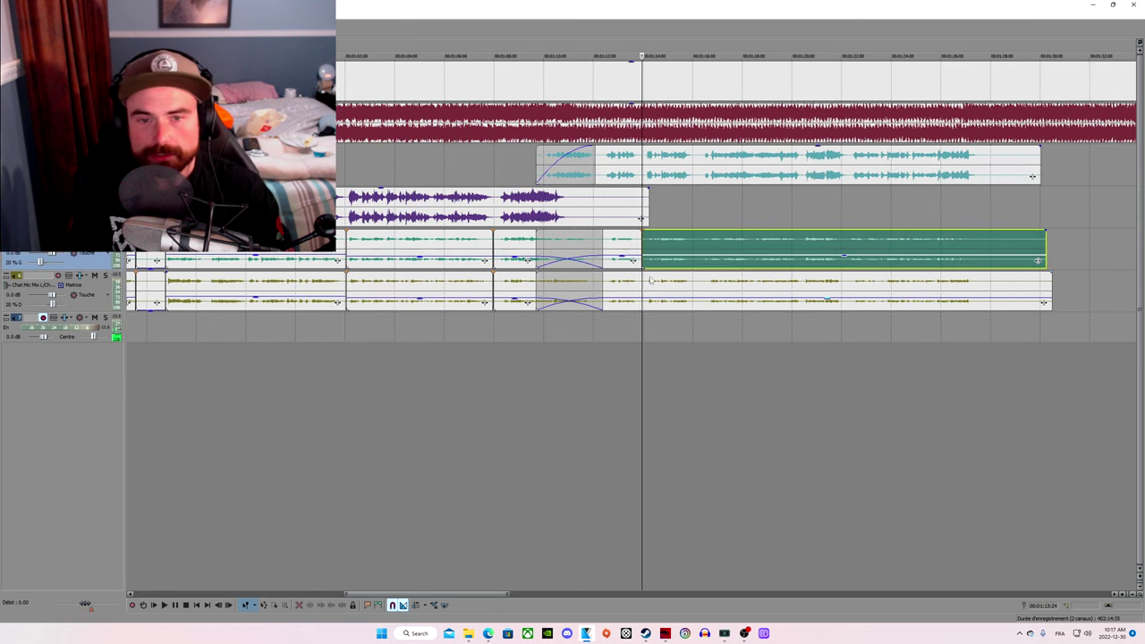
Step: Split the olive harmony event at 00:01:13:24 and delete the short crossfaded piece before the cut from both the green and olive tracks
{"action": "left_click", "coordinate": [568, 291]}
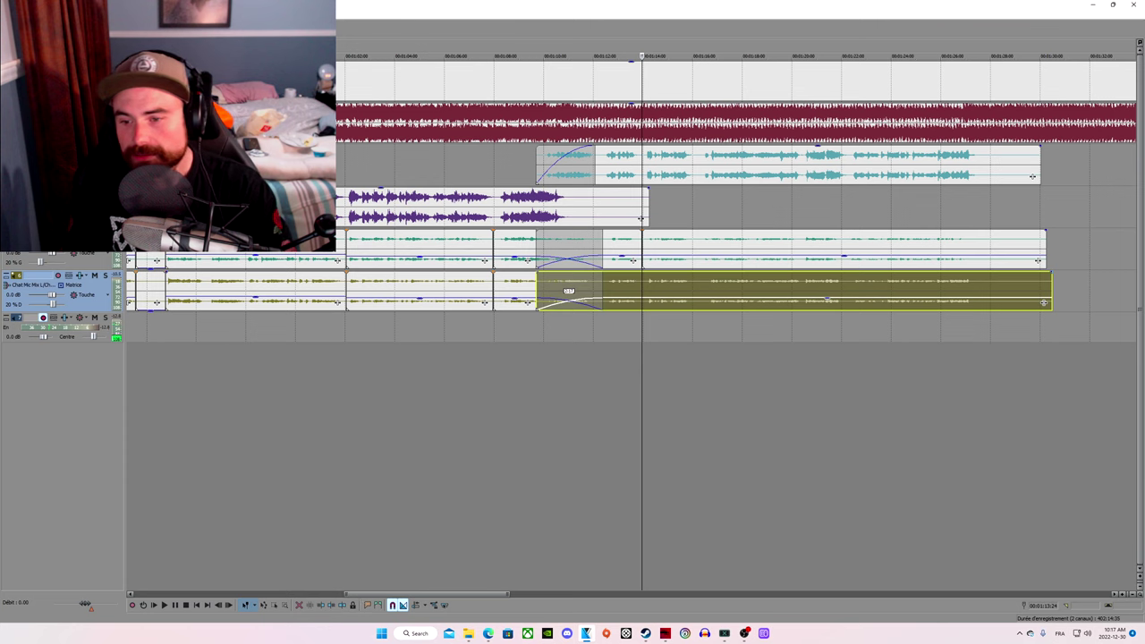
{"action": "key", "text": "s"}
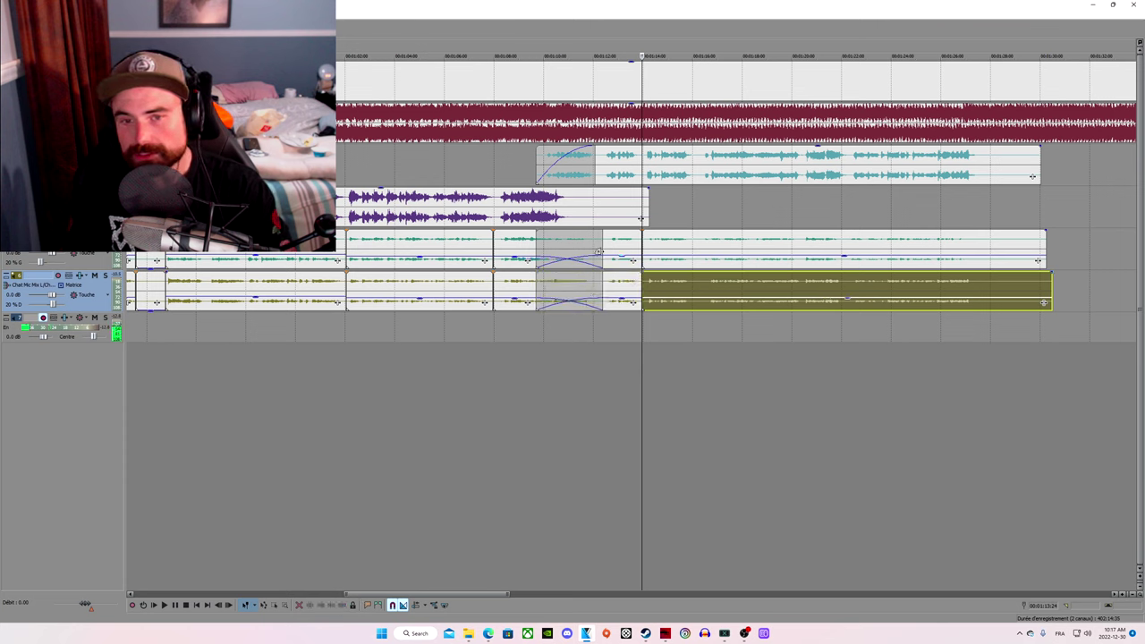
{"action": "left_click", "coordinate": [621, 303]}
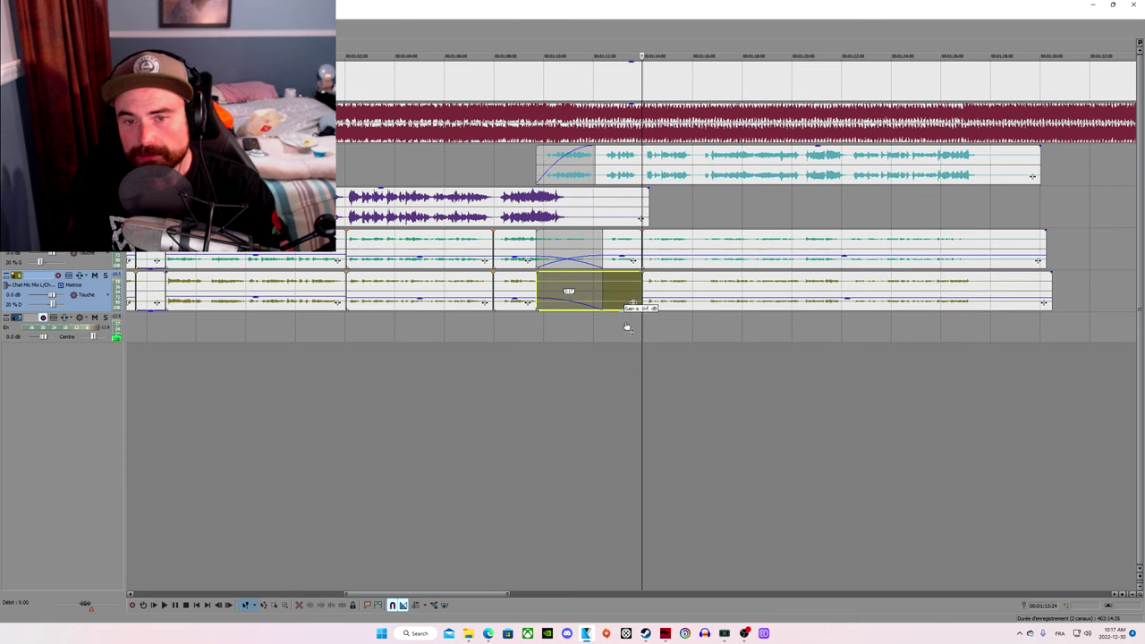
{"action": "left_click", "coordinate": [624, 258]}
{"action": "left_click", "coordinate": [606, 248]}
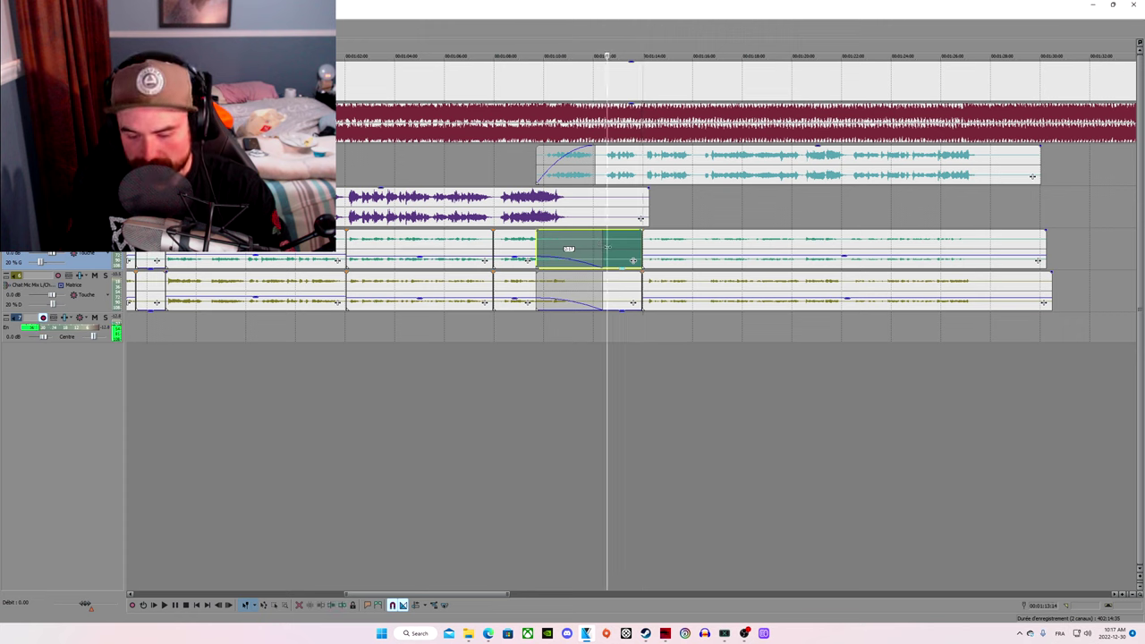
{"action": "key", "text": "Delete"}
{"action": "left_click", "coordinate": [615, 285]}
{"action": "key", "text": "Delete"}
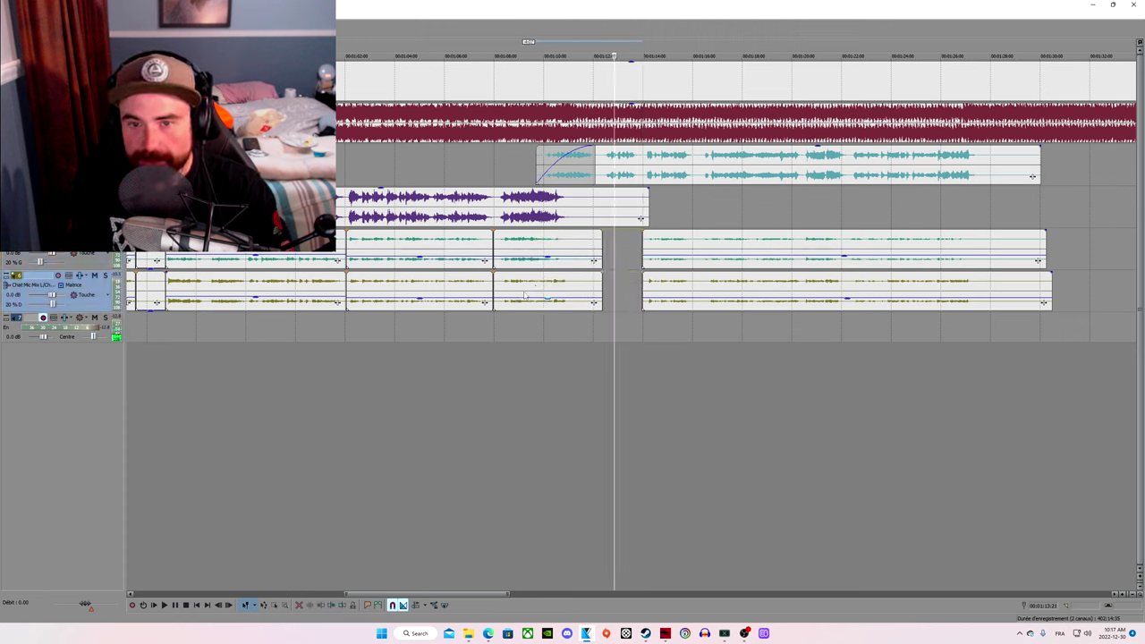
Step: Play back the harmony tracks from about 00:01:09 to check the transition across the new gap
{"action": "left_click", "coordinate": [524, 296]}
{"action": "key", "text": "space"}
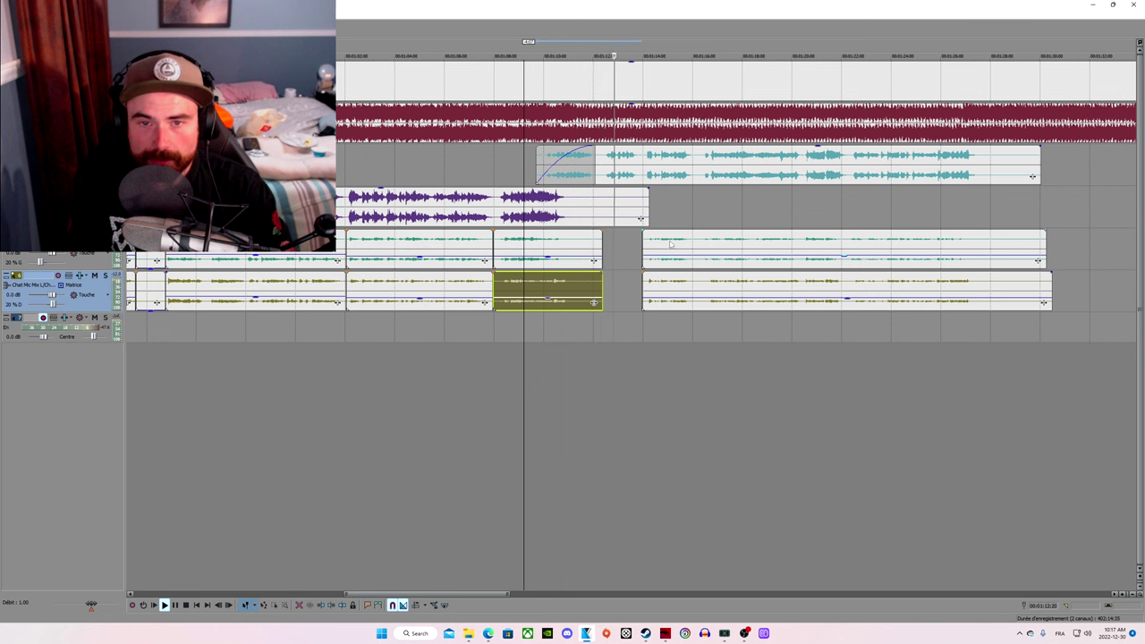
{"action": "scroll", "coordinate": [651, 246], "scroll_direction": "up", "scroll_amount": 3}
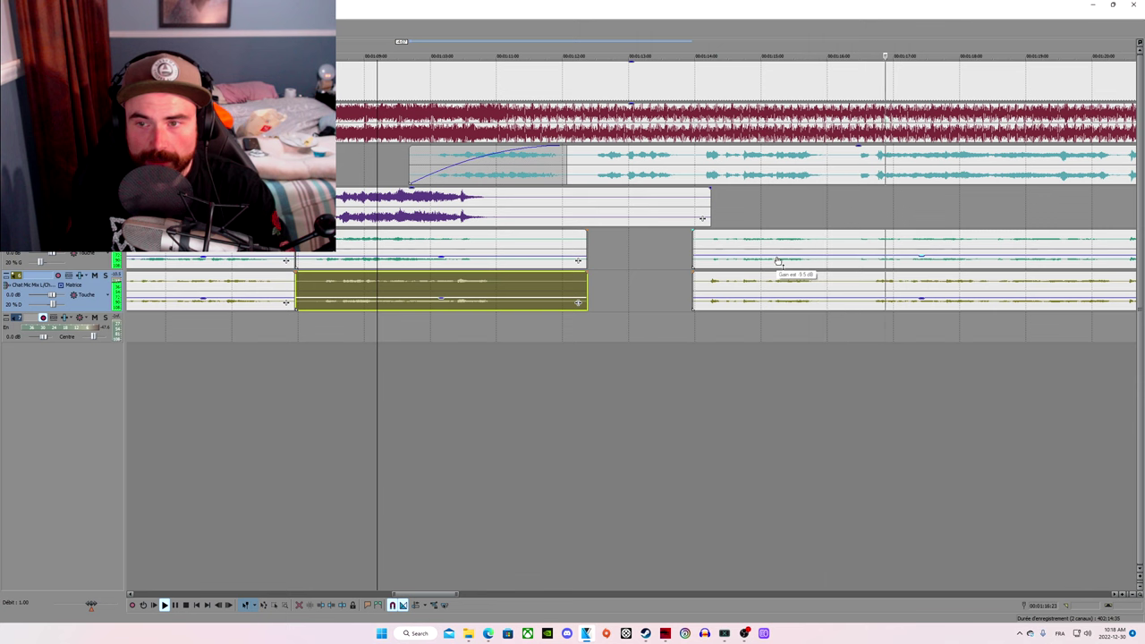
{"action": "scroll", "coordinate": [778, 260], "scroll_direction": "down", "scroll_amount": 2}
{"action": "key", "text": "Return"}
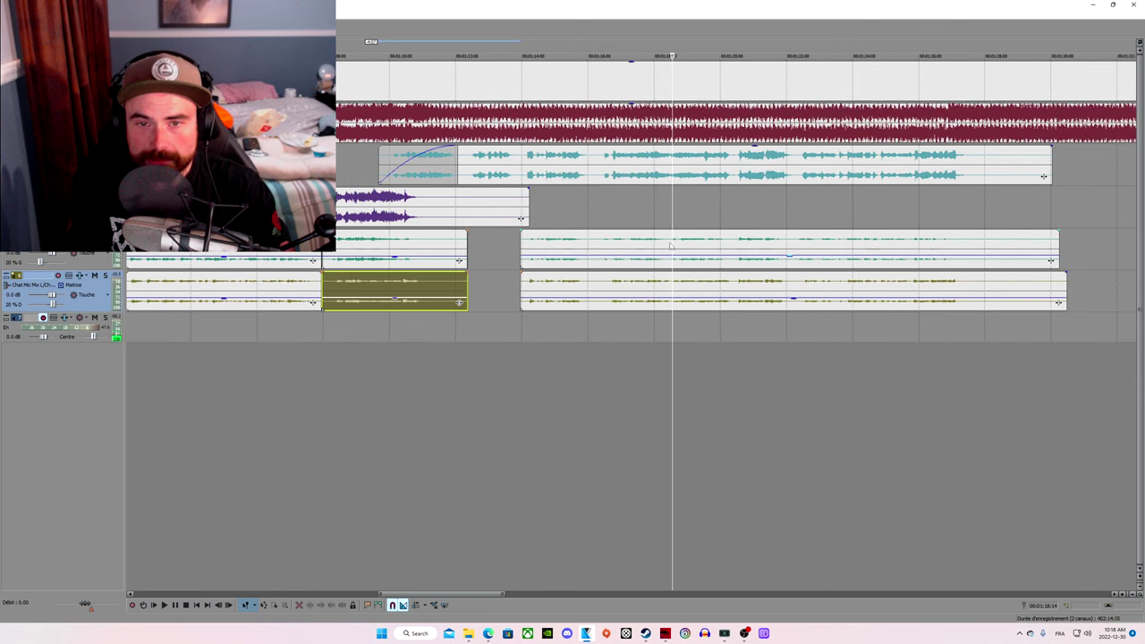
{"action": "key", "text": "Return"}
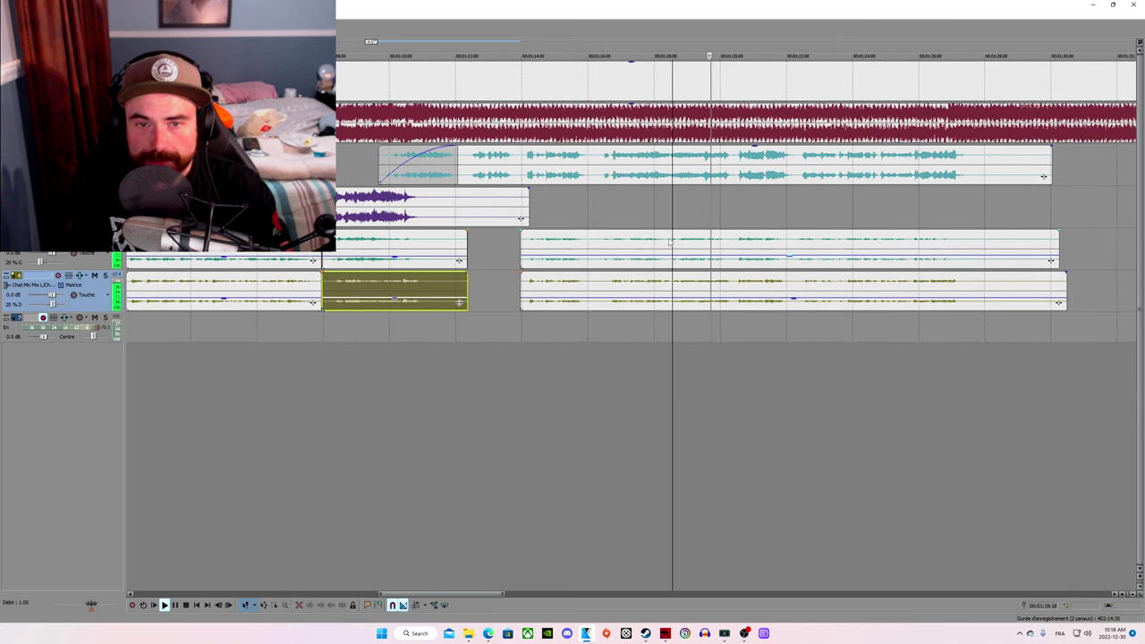
Step: Replay the passage around 00:01:18 to find the cut point, and split the green harmony event there
{"action": "left_click", "coordinate": [668, 241]}
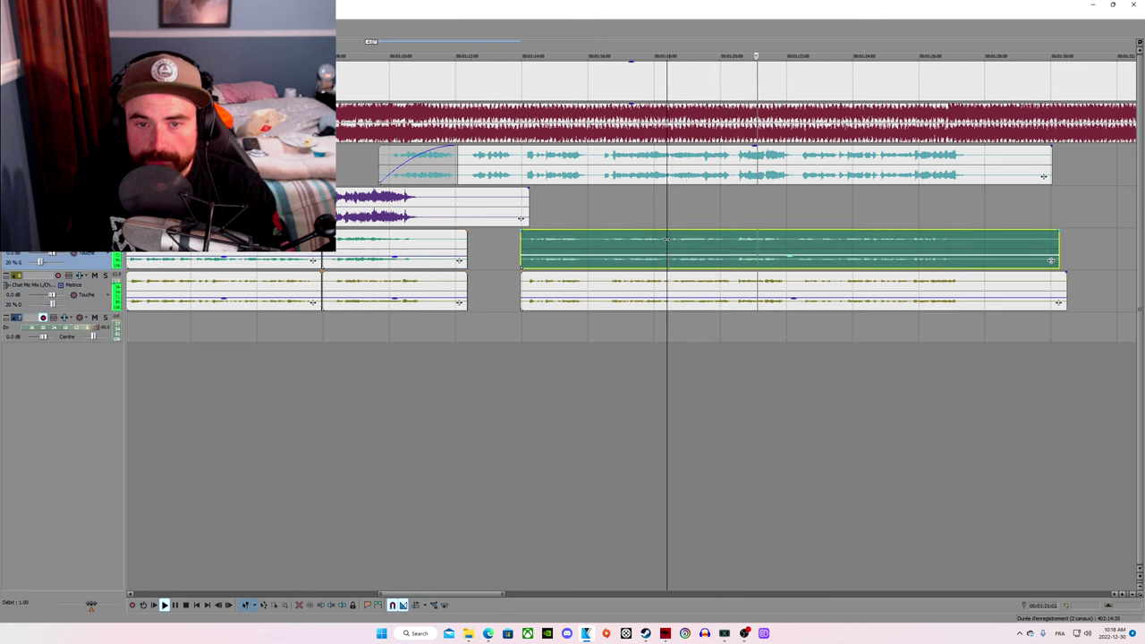
{"action": "left_click", "coordinate": [668, 240]}
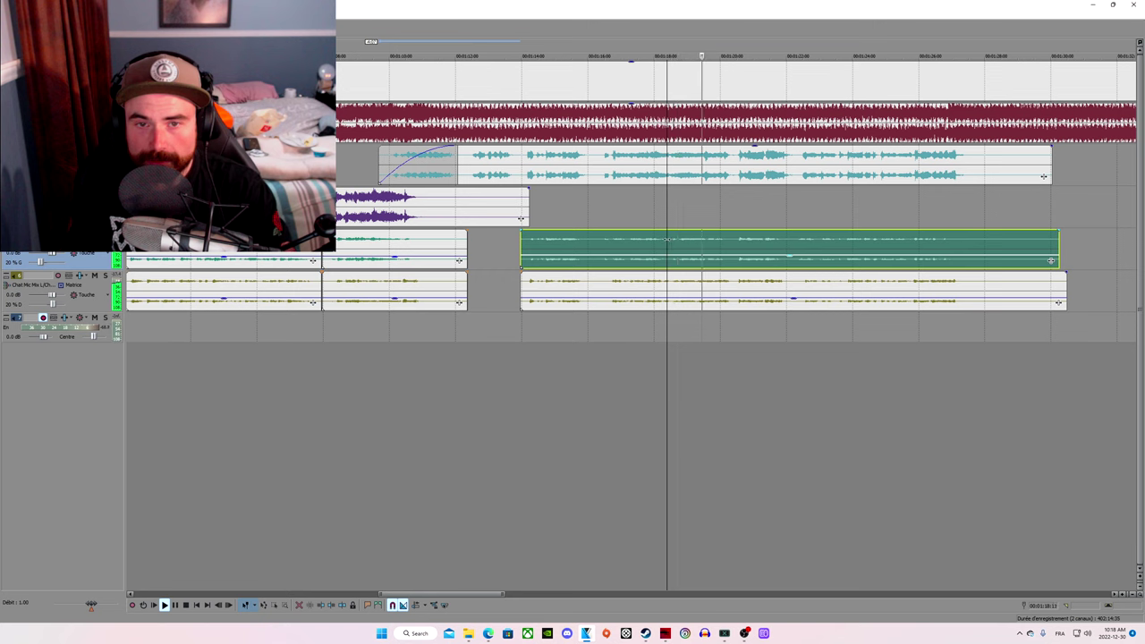
{"action": "key", "text": "space"}
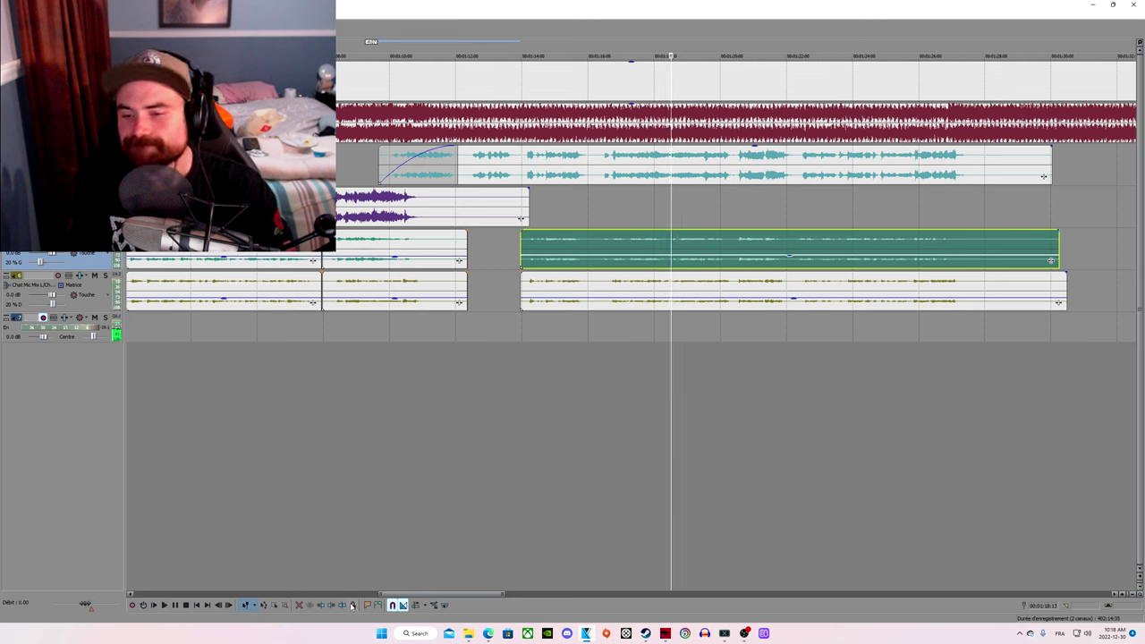
{"action": "left_click", "coordinate": [340, 606]}
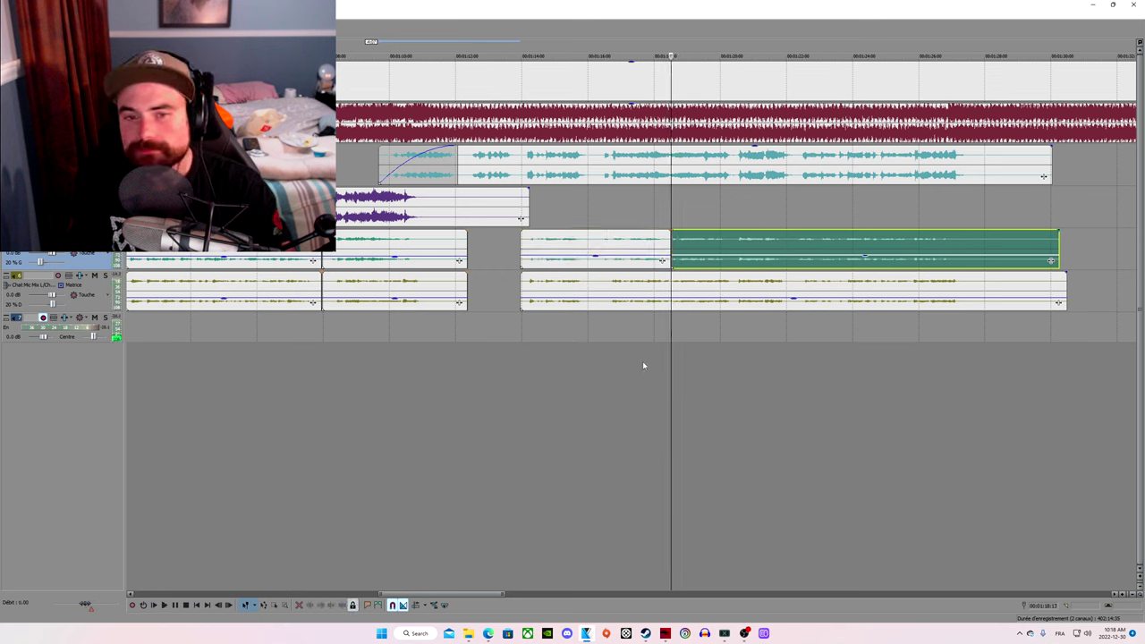
{"action": "left_click", "coordinate": [671, 286]}
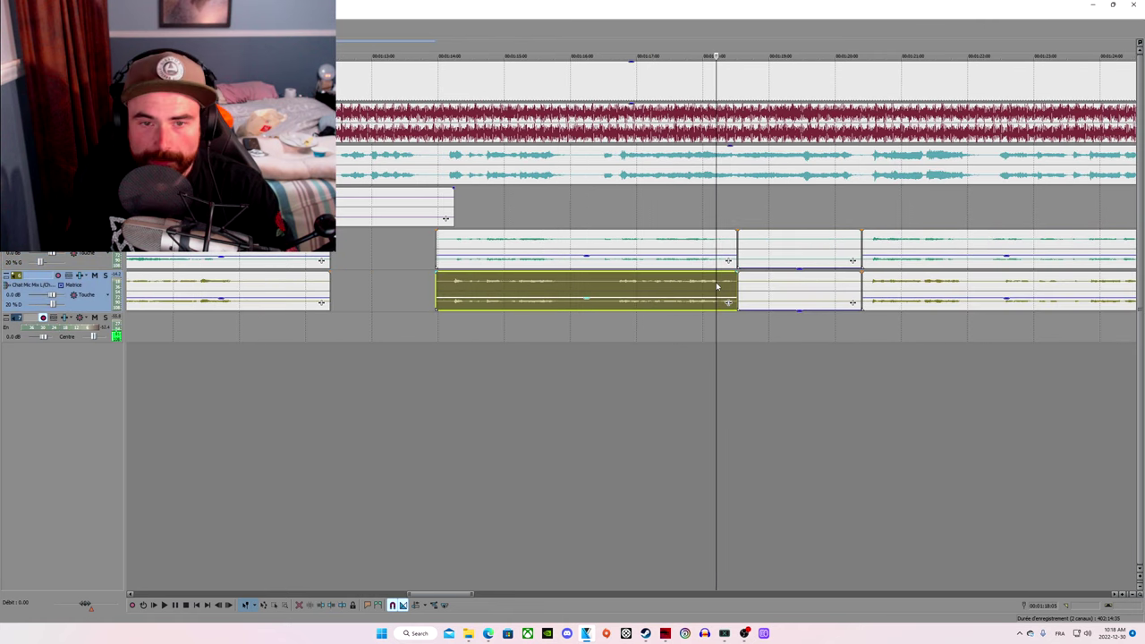
Step: Raise the gain of the olive harmony events on both sides of the silent section after 00:01:18, checking the levels by playback
{"action": "key", "text": "space"}
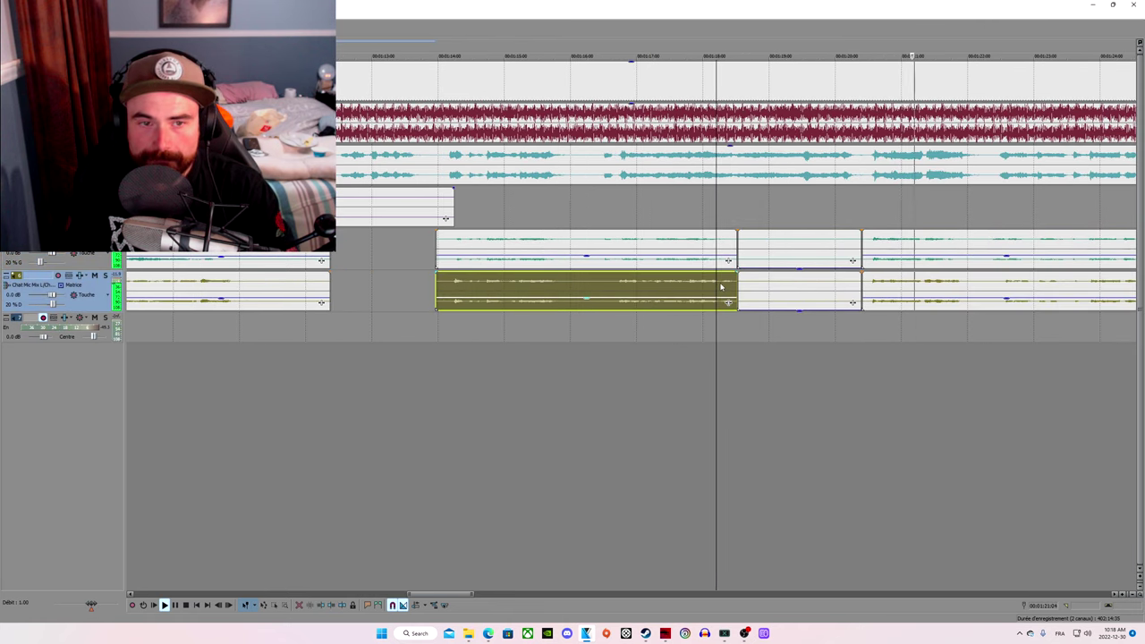
{"action": "key", "text": "Return"}
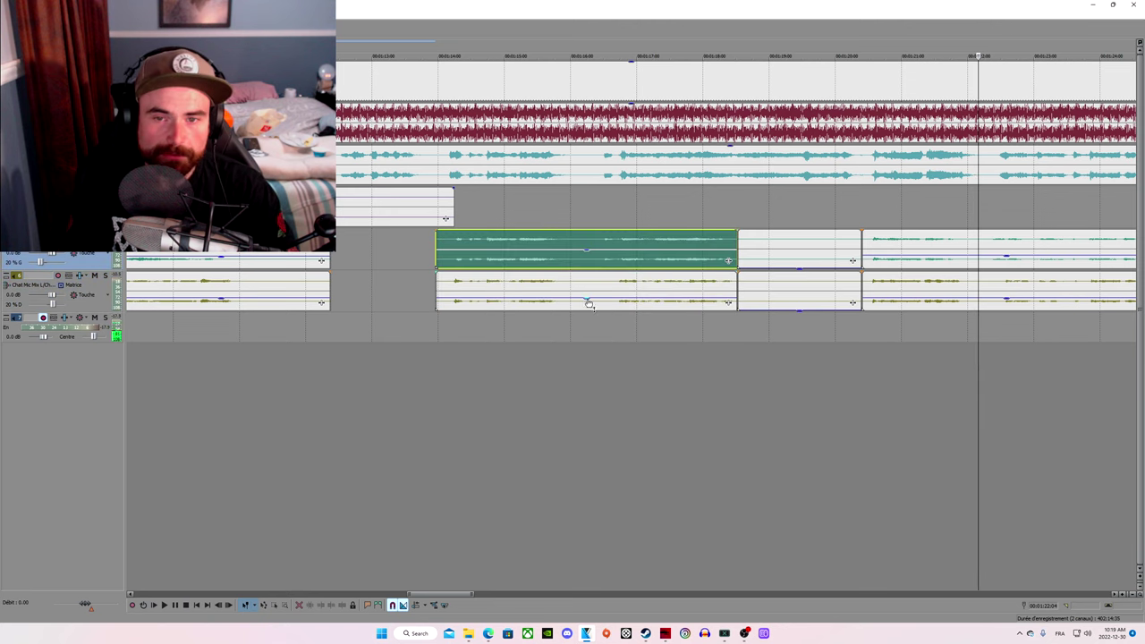
{"action": "left_click", "coordinate": [588, 304]}
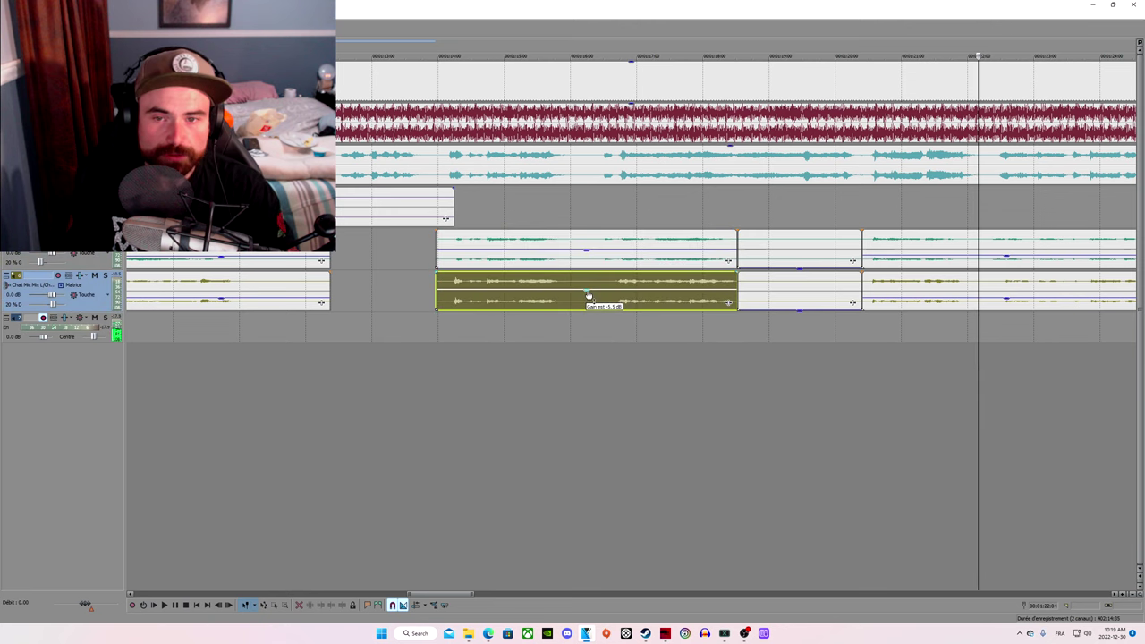
{"action": "left_click", "coordinate": [453, 284]}
{"action": "key", "text": "space"}
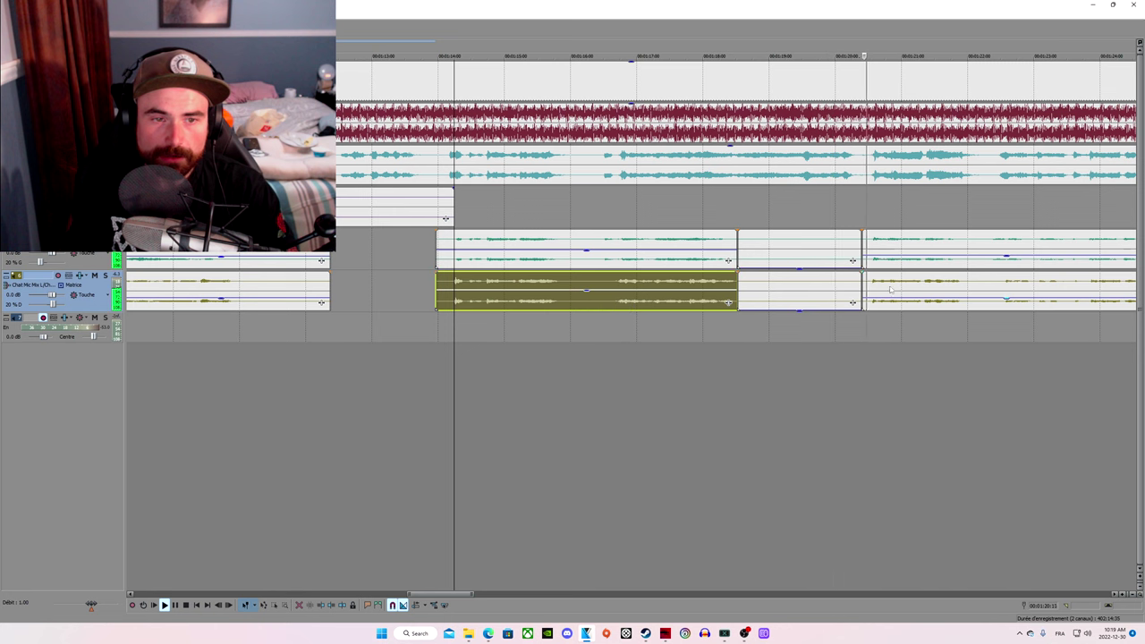
{"action": "key", "text": "space"}
{"action": "left_click", "coordinate": [1008, 304]}
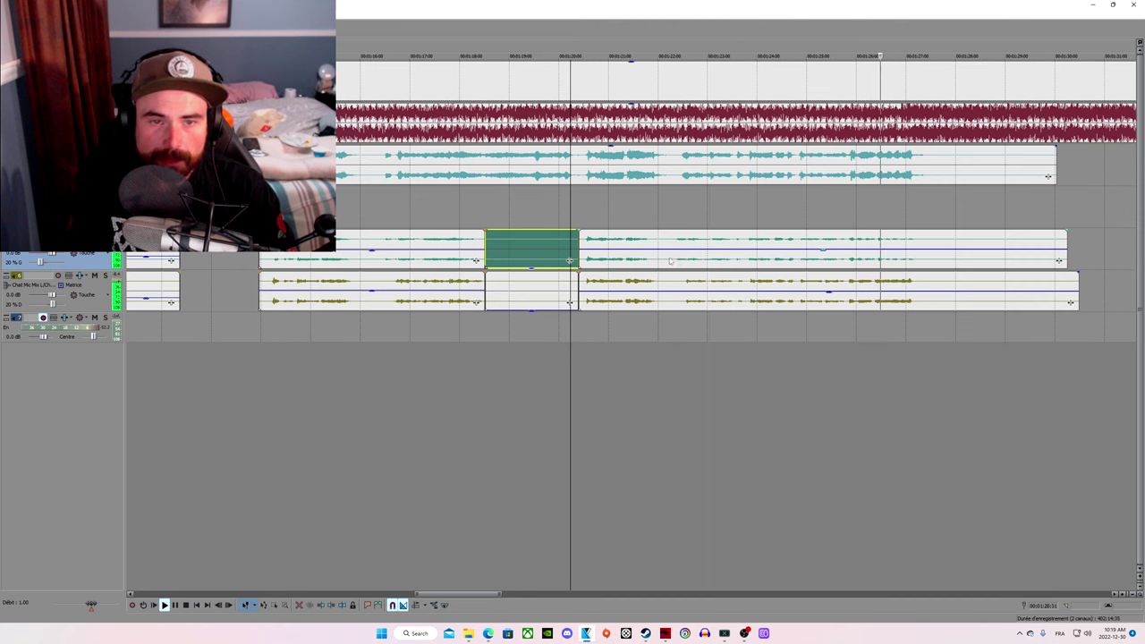
{"action": "left_click", "coordinate": [671, 260]}
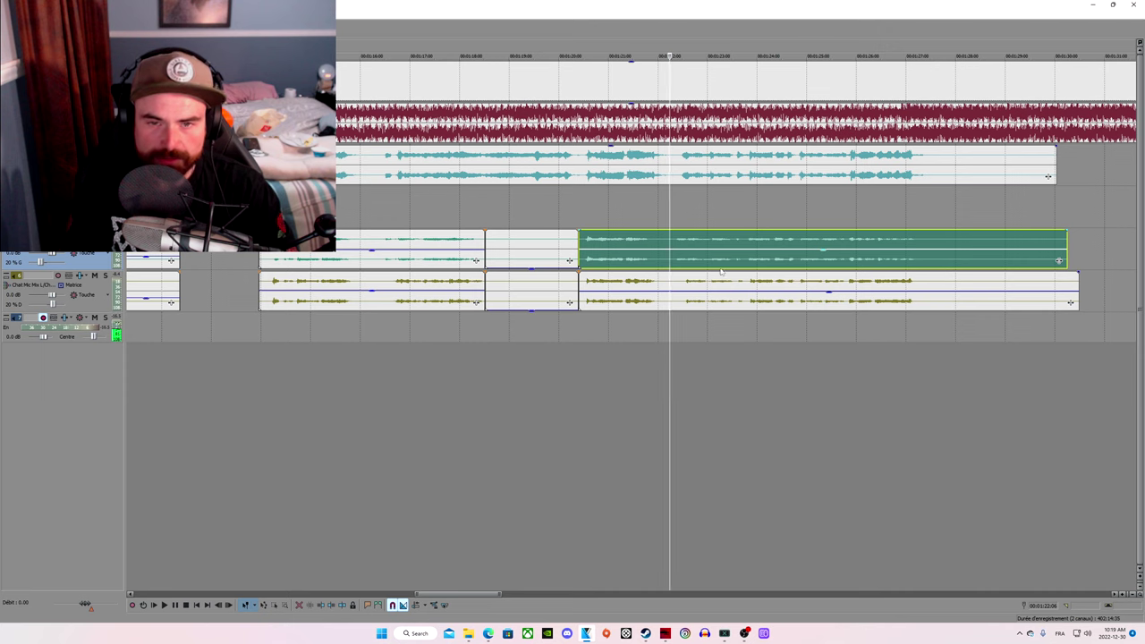
Step: Finish recording the chorus harmony take on the bottom track and keep the recorded file
{"action": "scroll", "coordinate": [510, 288], "scroll_direction": "down", "scroll_amount": 5}
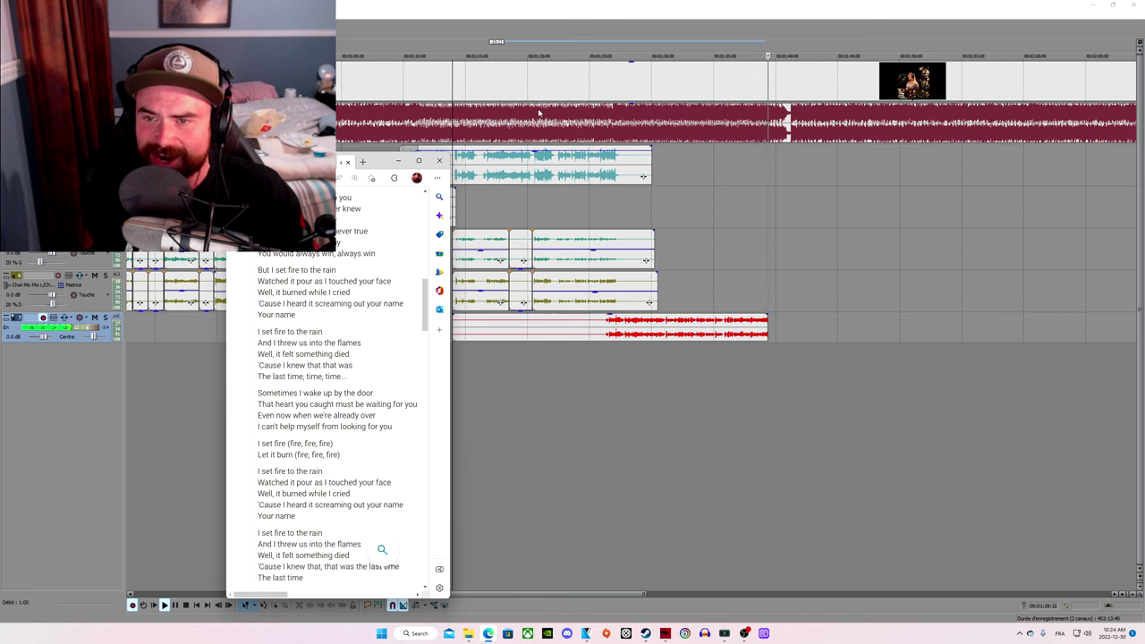
{"action": "key", "text": "space"}
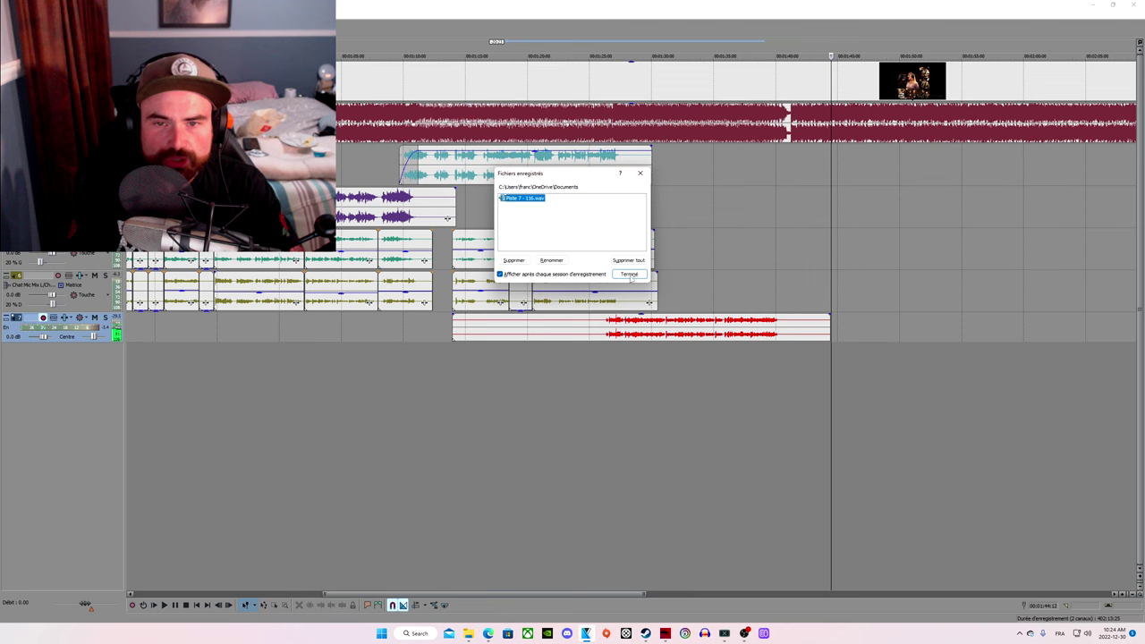
{"action": "left_click", "coordinate": [630, 275]}
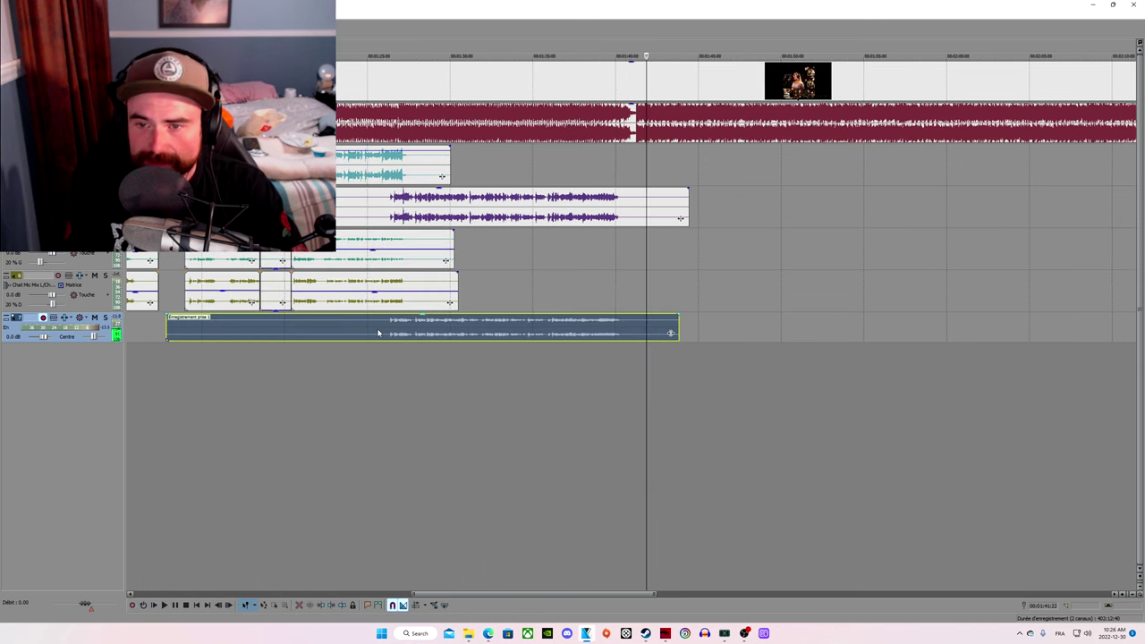
Step: Trim the start of the new harmony take to 00:01:25:24 and move it onto the green harmony track
{"action": "left_click", "coordinate": [383, 332]}
{"action": "left_click", "coordinate": [320, 605]}
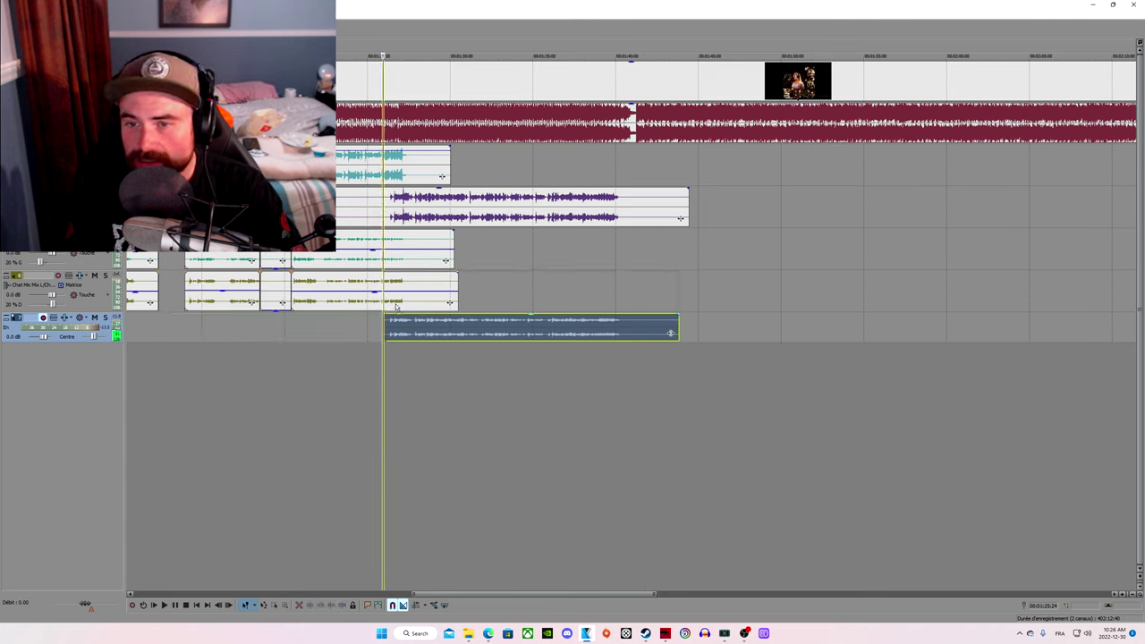
{"action": "left_click_drag", "start_coordinate": [397, 326], "coordinate": [396, 255]}
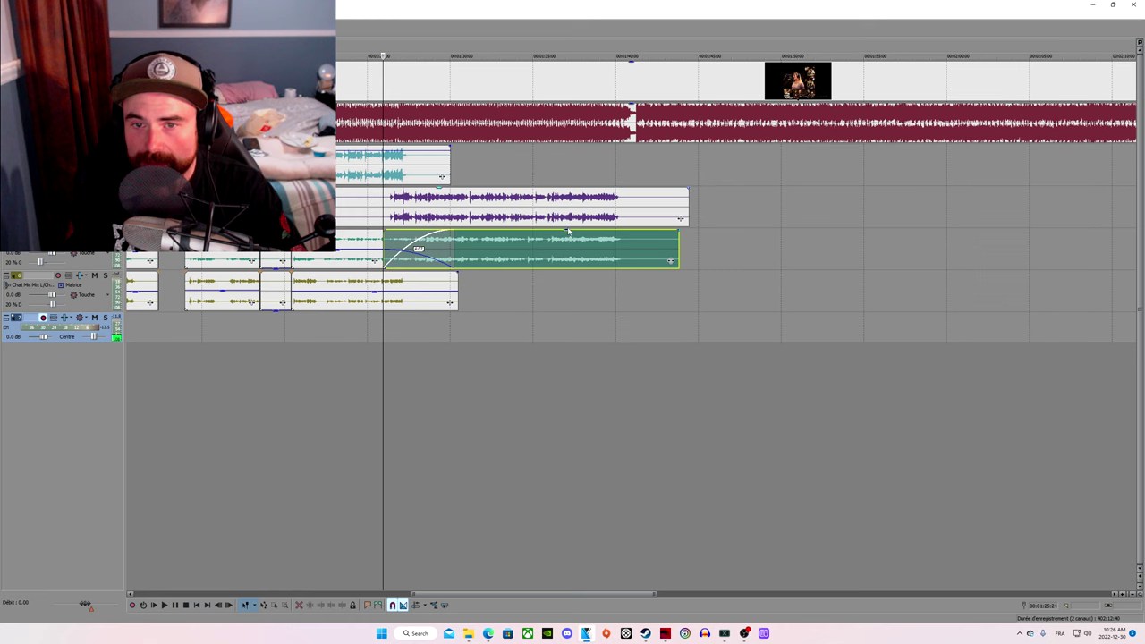
Step: Lower the gain of the take placed on the green track and play back the harmony section to its end
{"action": "left_click_drag", "start_coordinate": [567, 231], "coordinate": [567, 251]}
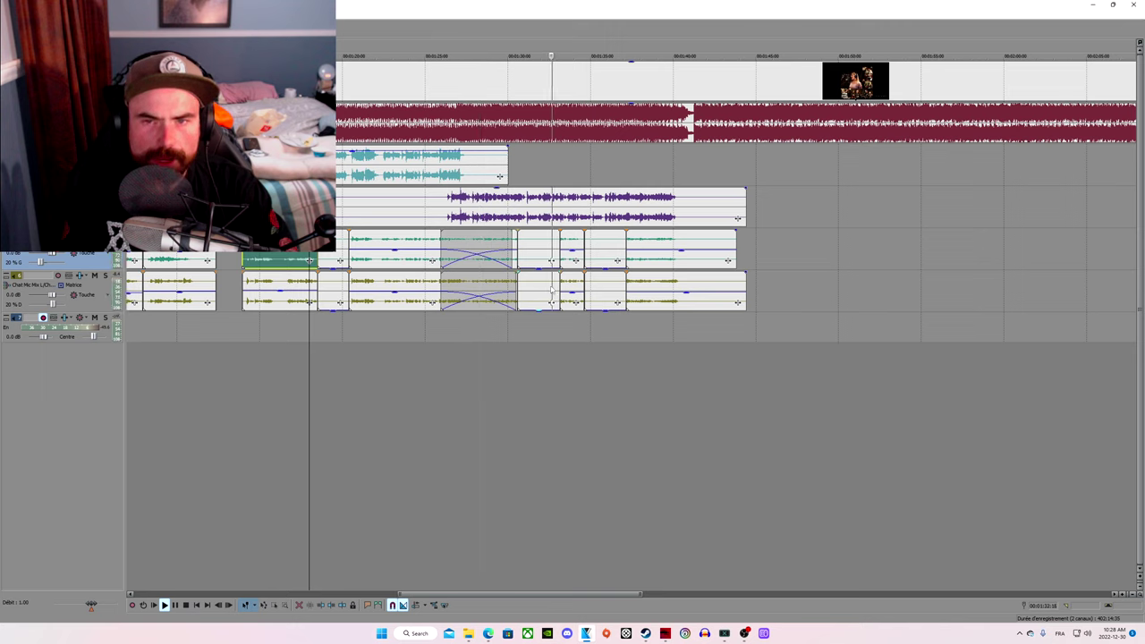
{"action": "scroll", "coordinate": [667, 263], "scroll_direction": "up", "scroll_amount": 2}
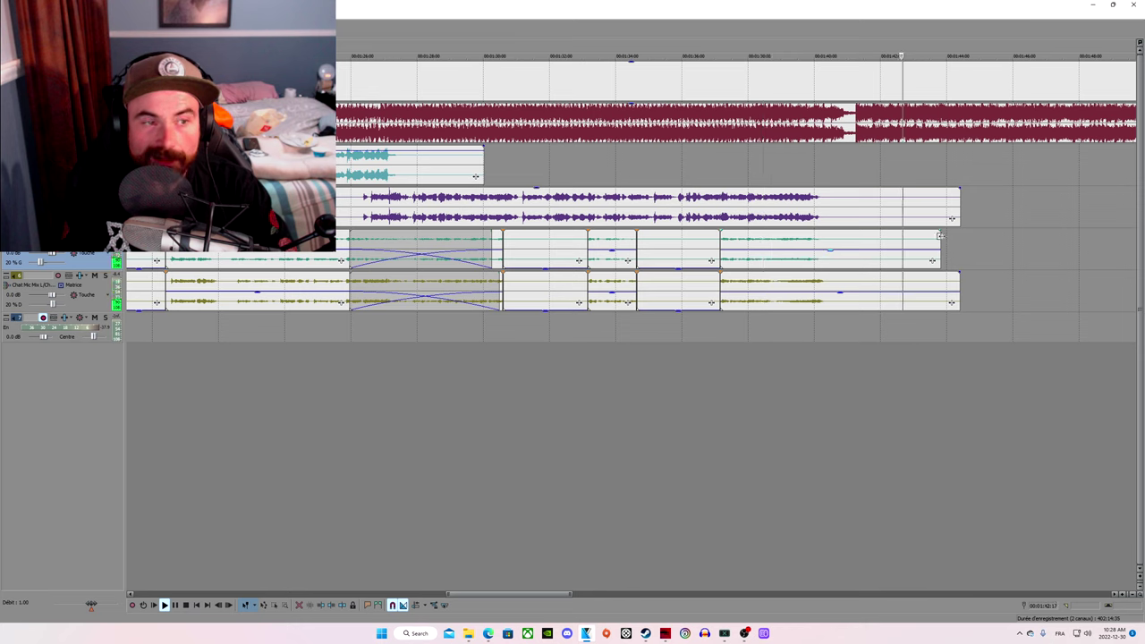
{"action": "key", "text": "Return"}
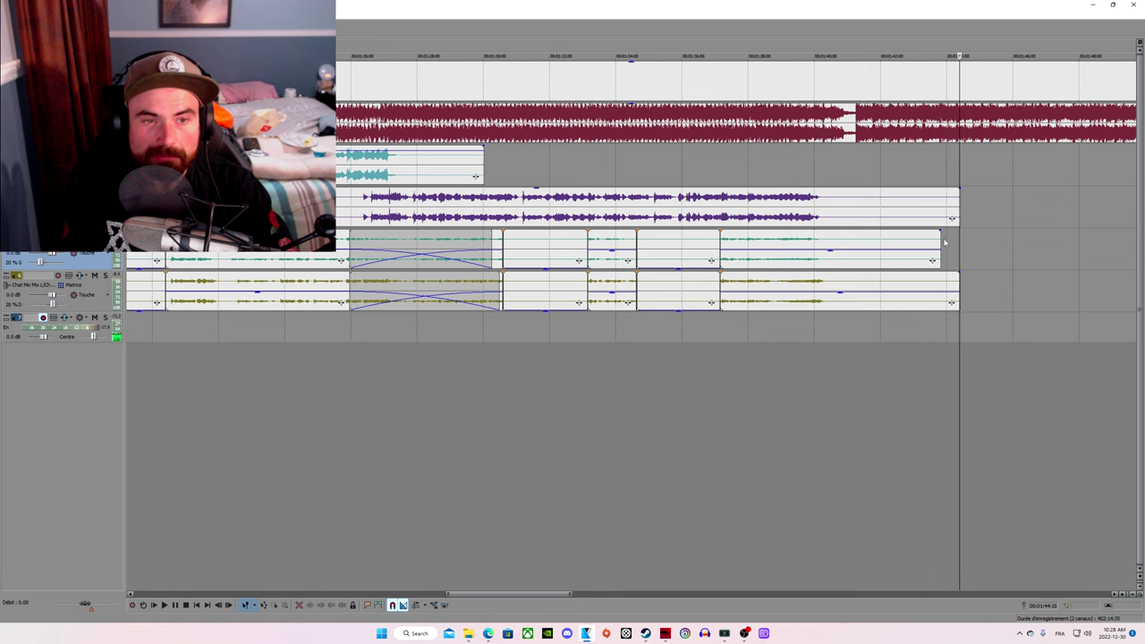